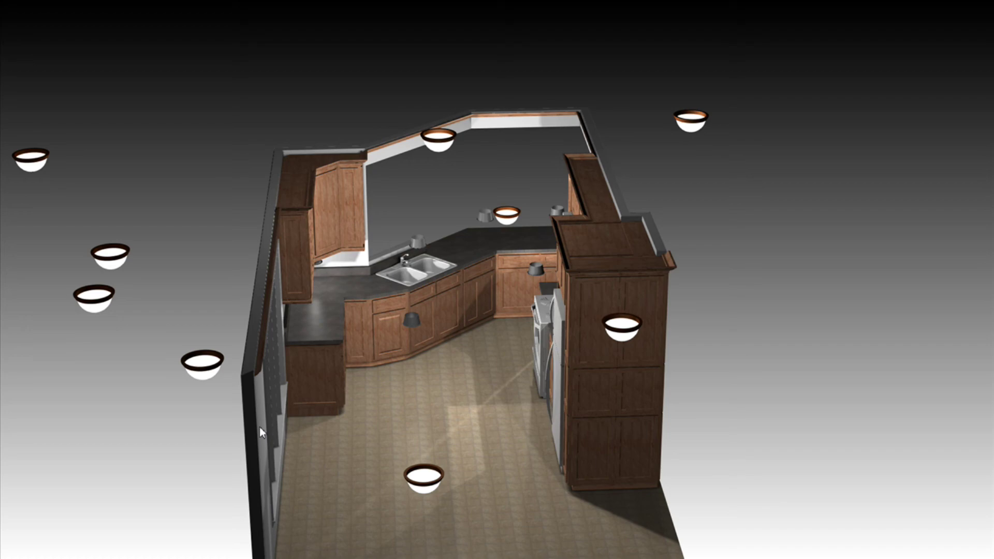
Reveal the render panel showing light intensity 6, view size 100 and shine 5.
mouse_move(299, 548)
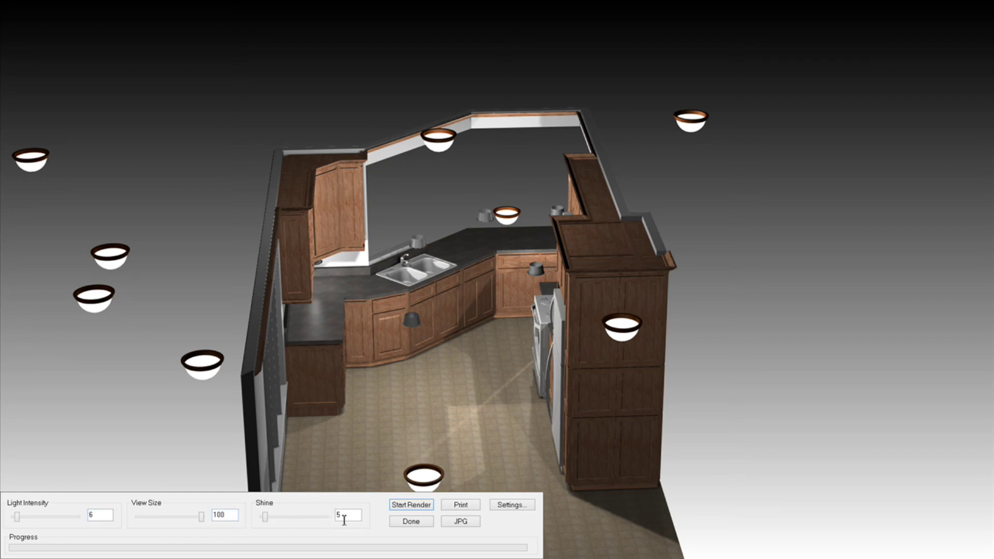
Review the floor's Adjust Shine options twice, then exit to the enhanced 3-D PresentationDemo view.
right_click(359, 438)
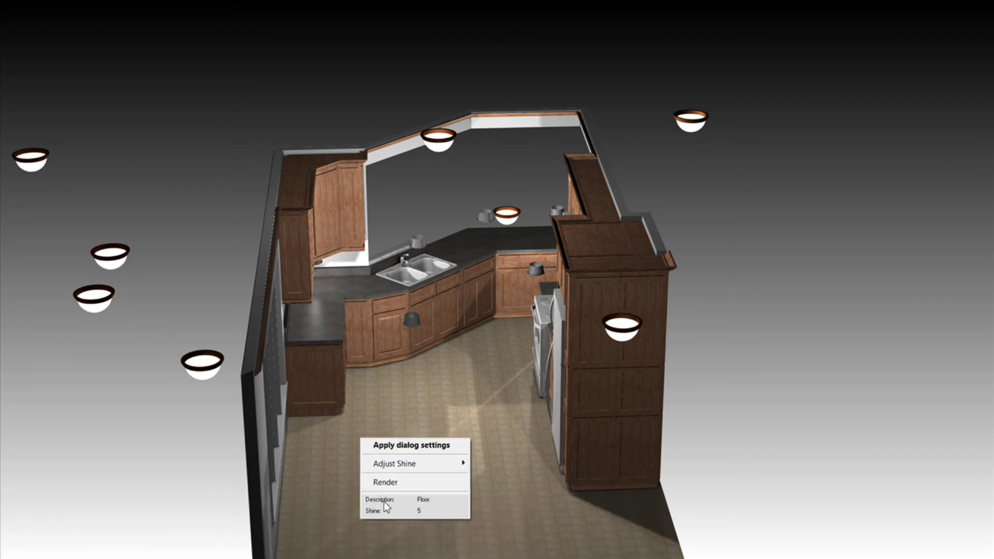
click(200, 520)
mouse_move(262, 520)
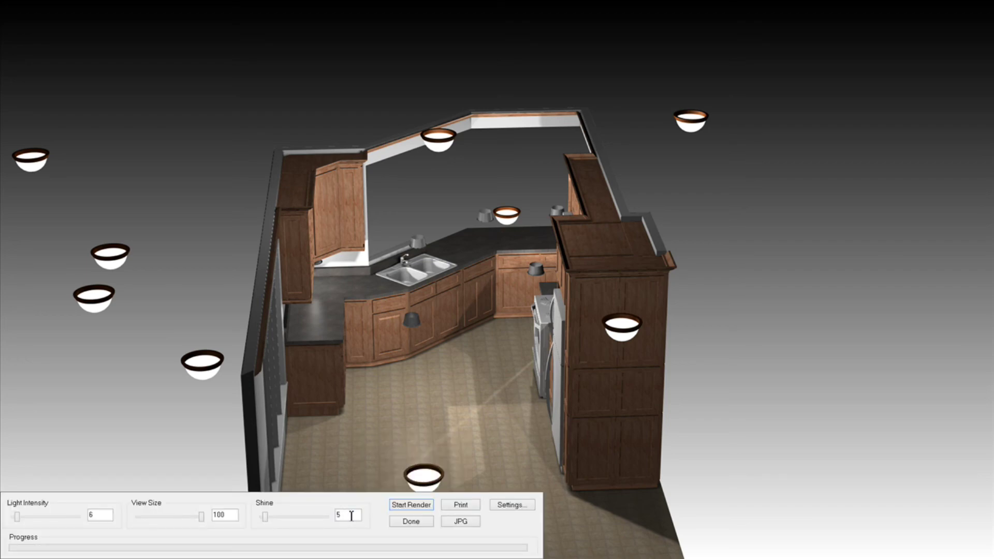
right_click(333, 451)
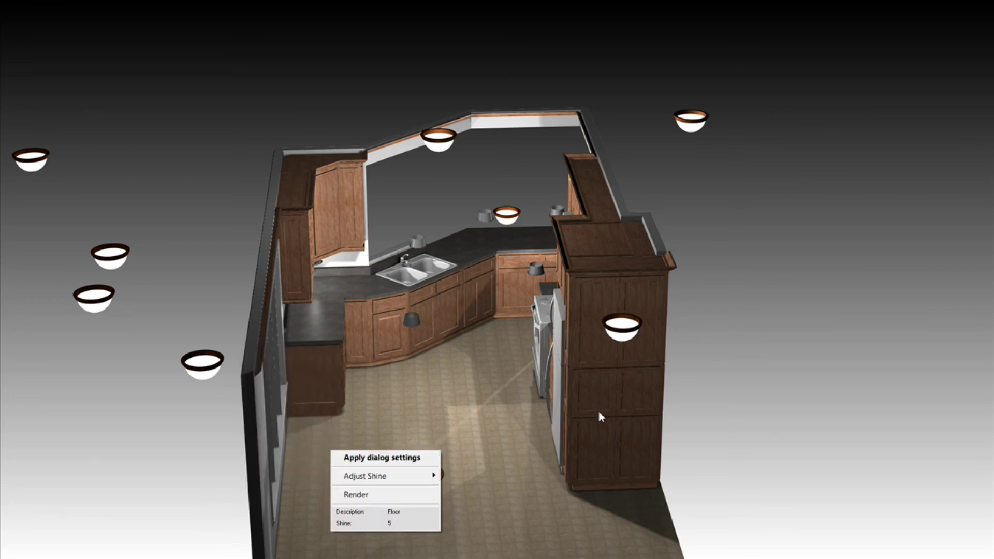
click(707, 433)
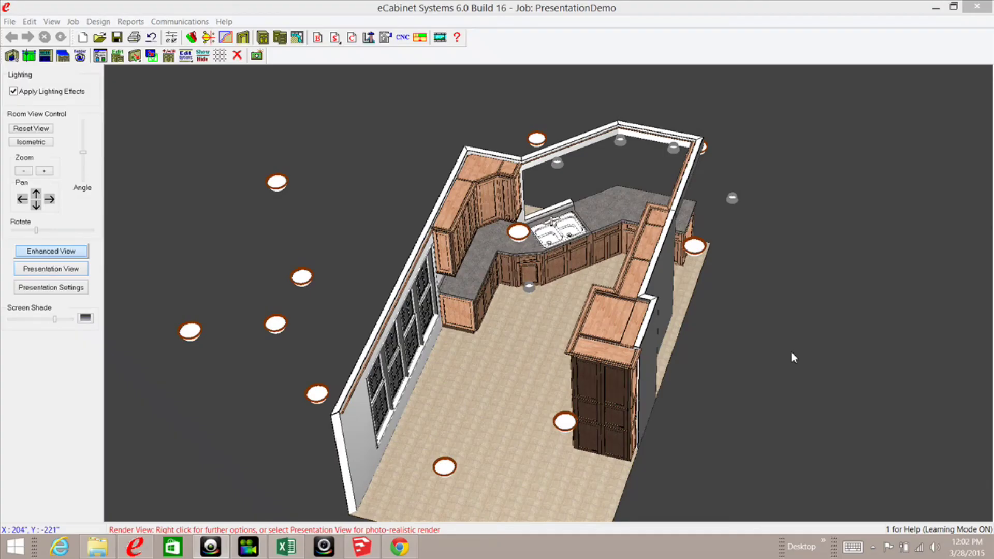
Tilt the kitchen to a low side view, then rotate it with arrow keys to three-quarter.
right_click(791, 333)
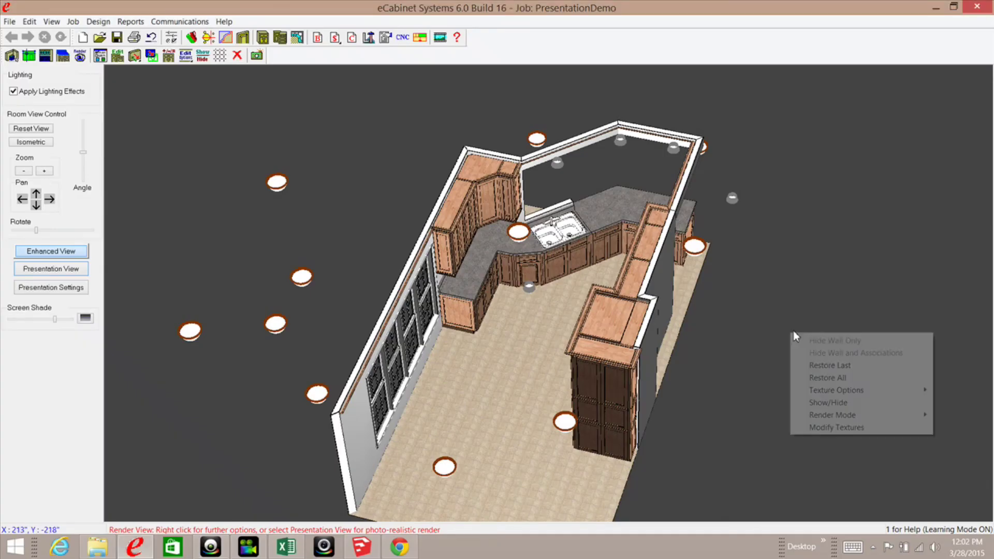
click(788, 138)
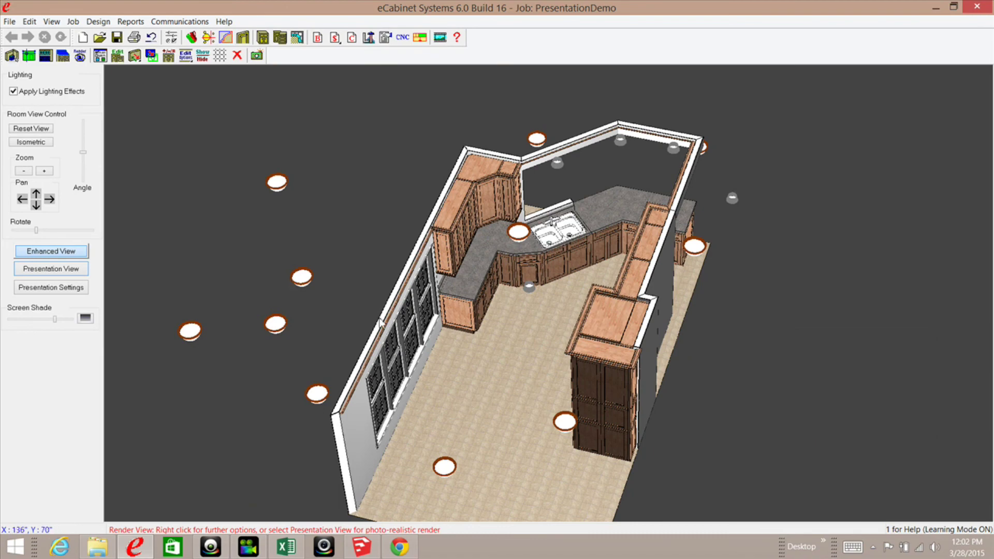
drag(392, 363, 510, 150)
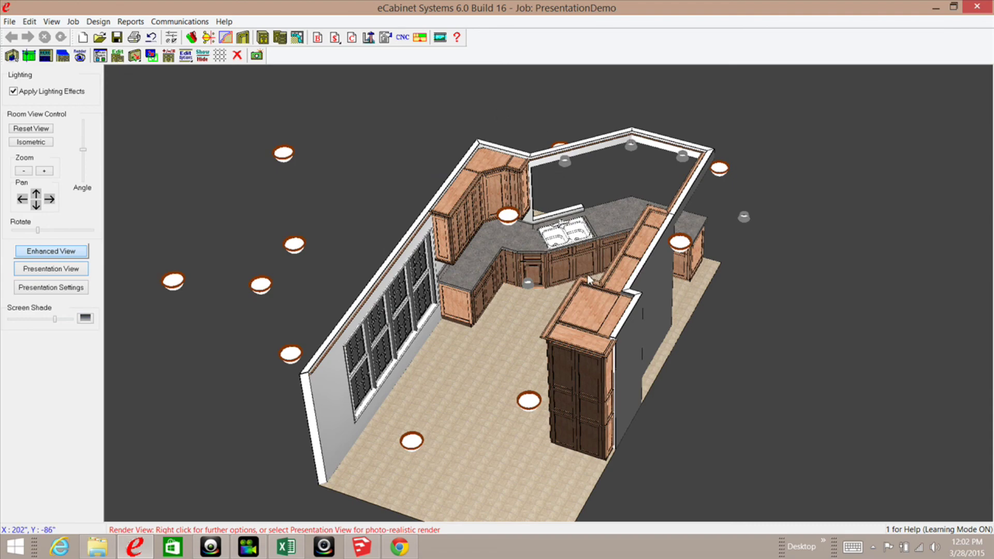
key(Right)
key(Right)
key(Left)
key(Left)
key(Left)
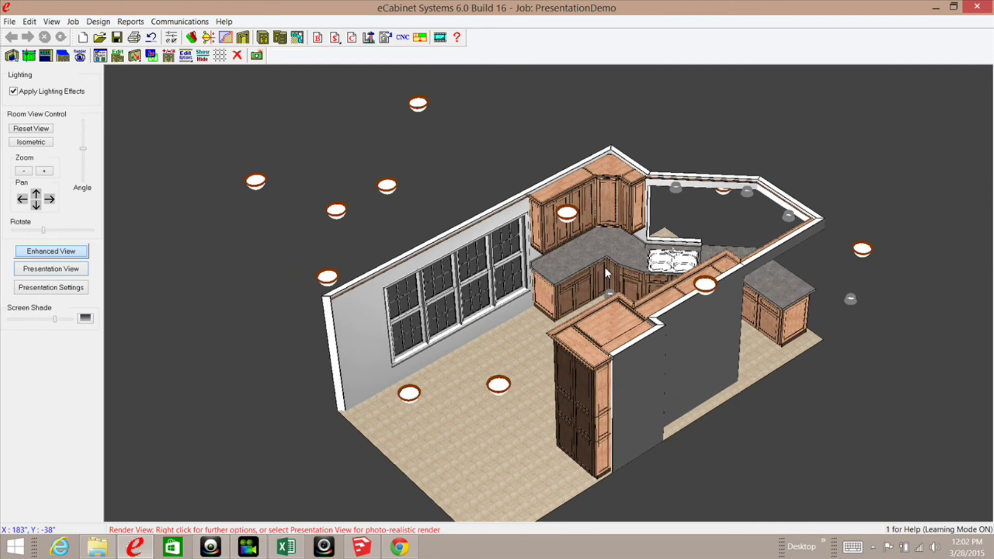
key(Left)
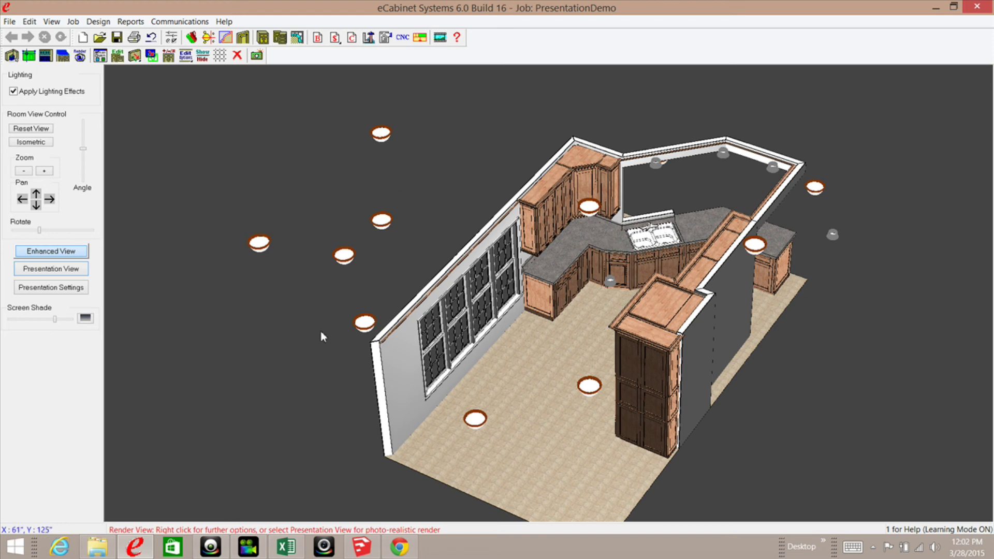
Tilt the kitchen through side, overhead and near top-down plan views, ending at a three-quarter overview.
drag(398, 349, 441, 171)
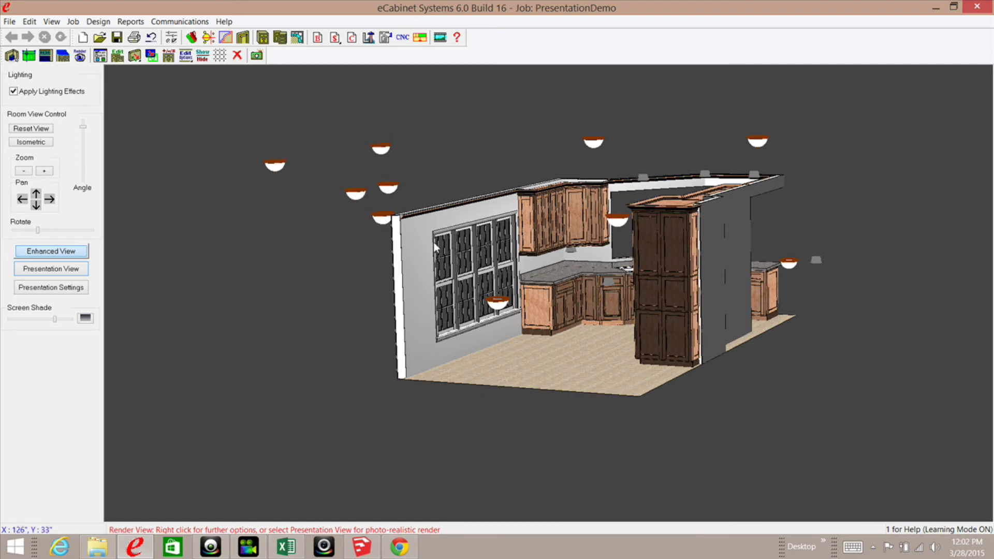
drag(509, 290, 499, 338)
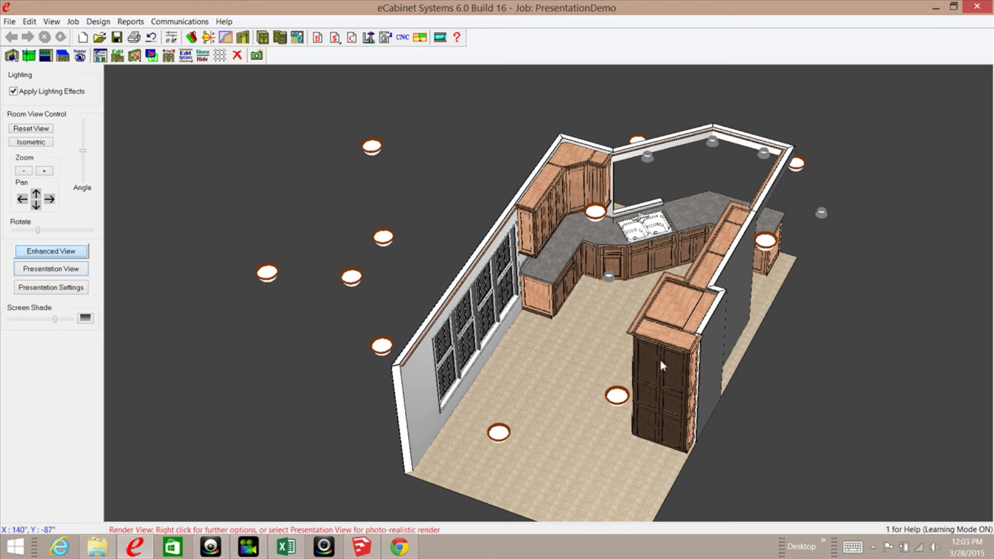
drag(678, 399, 578, 309)
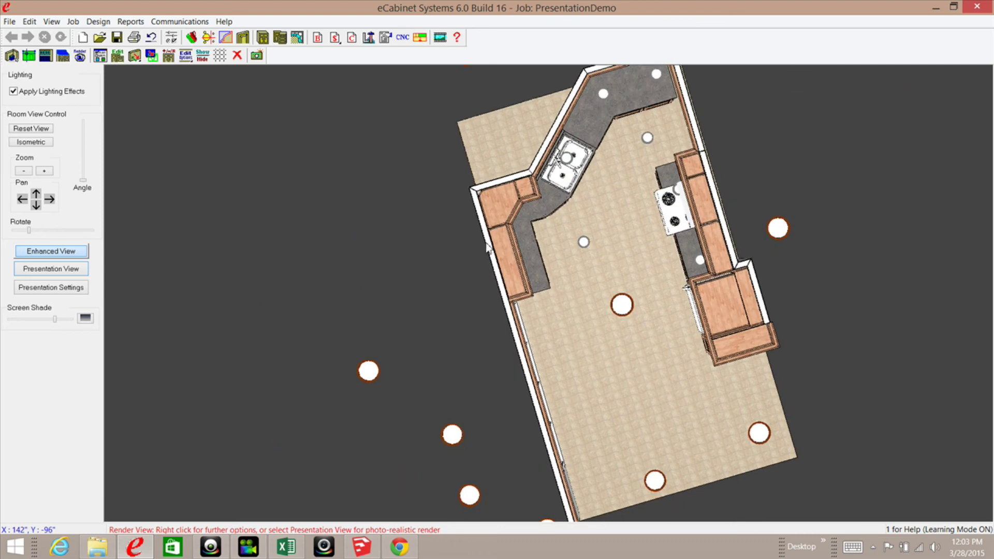
drag(443, 216, 606, 440)
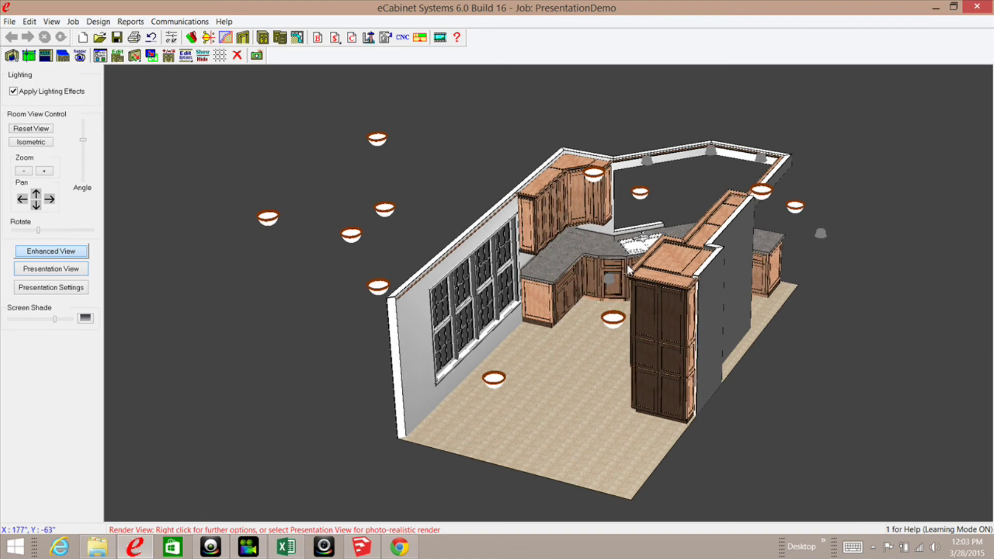
drag(626, 264, 632, 241)
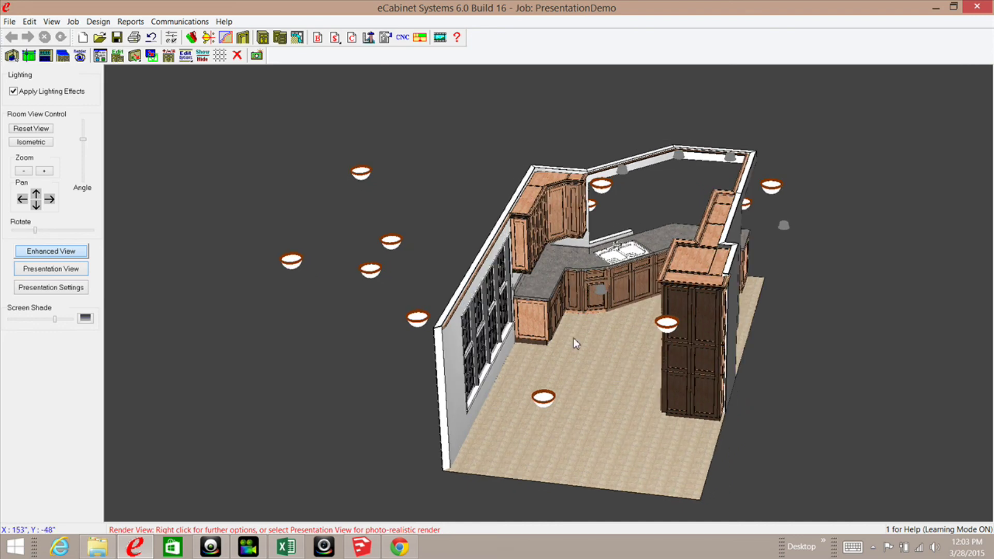
Launch Presentation View and zoom in and out while the three-quarter kitchen render progresses.
click(65, 270)
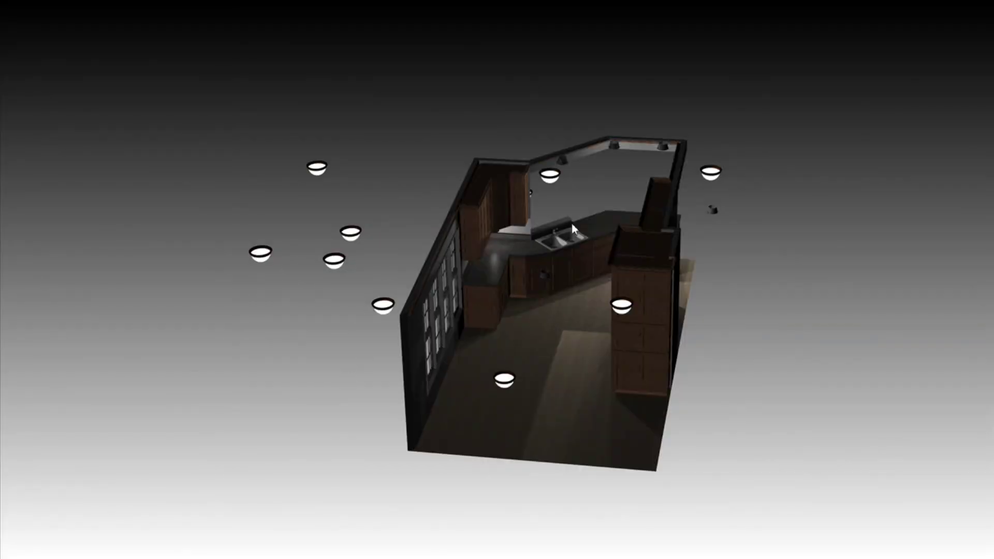
scroll(582, 218, up, 5)
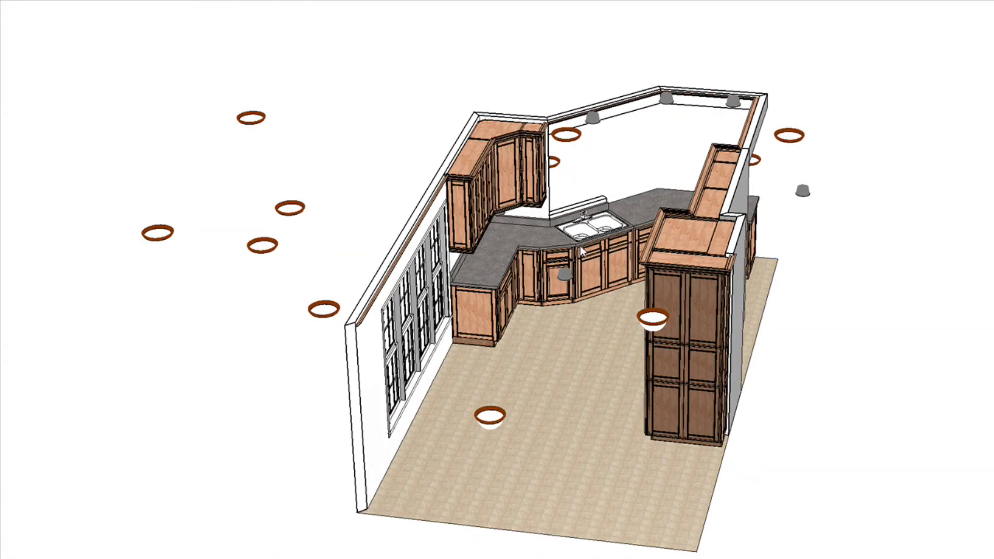
scroll(577, 280, up, 4)
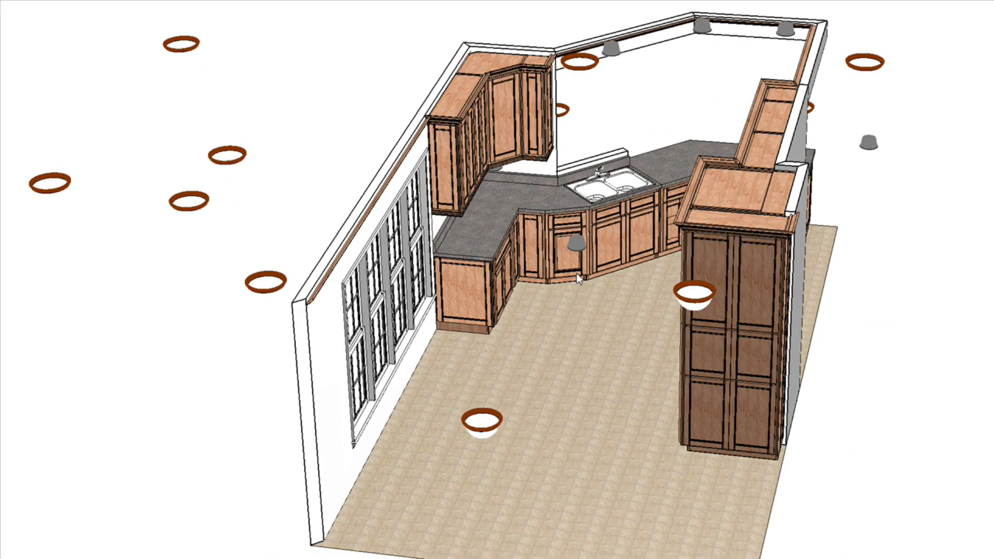
scroll(576, 272, down, 5)
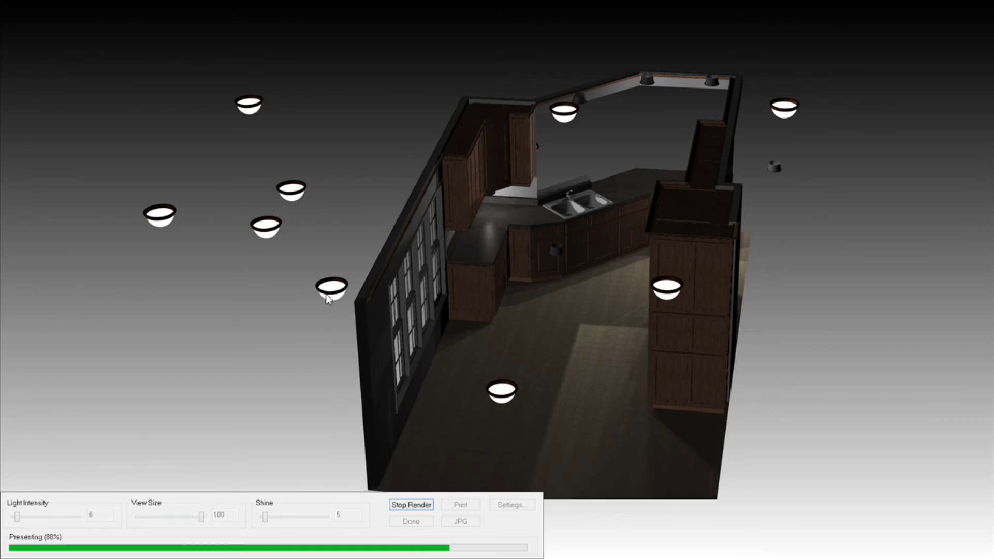
Set the lower-left light fixture's intensity to 40, then choose Render from its menu.
right_click(331, 290)
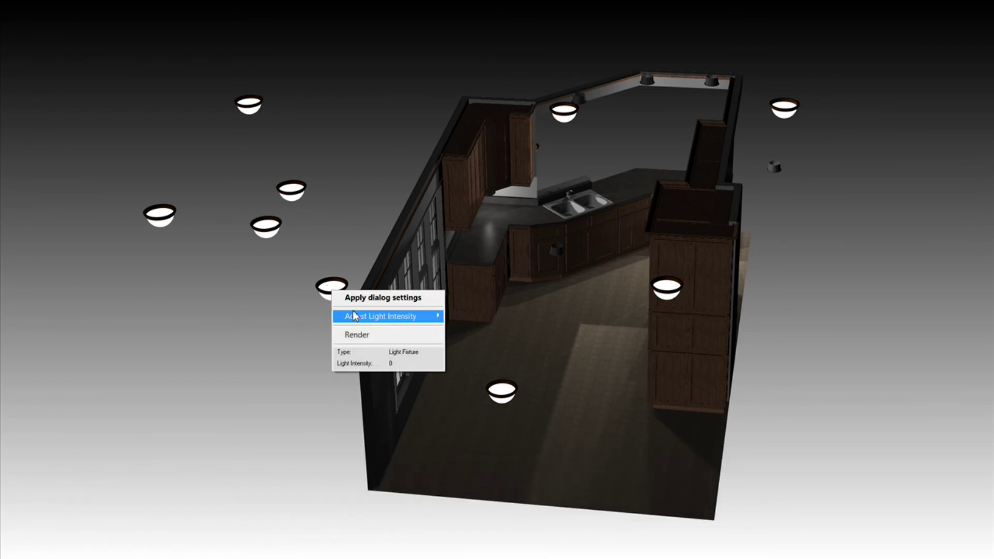
mouse_move(356, 317)
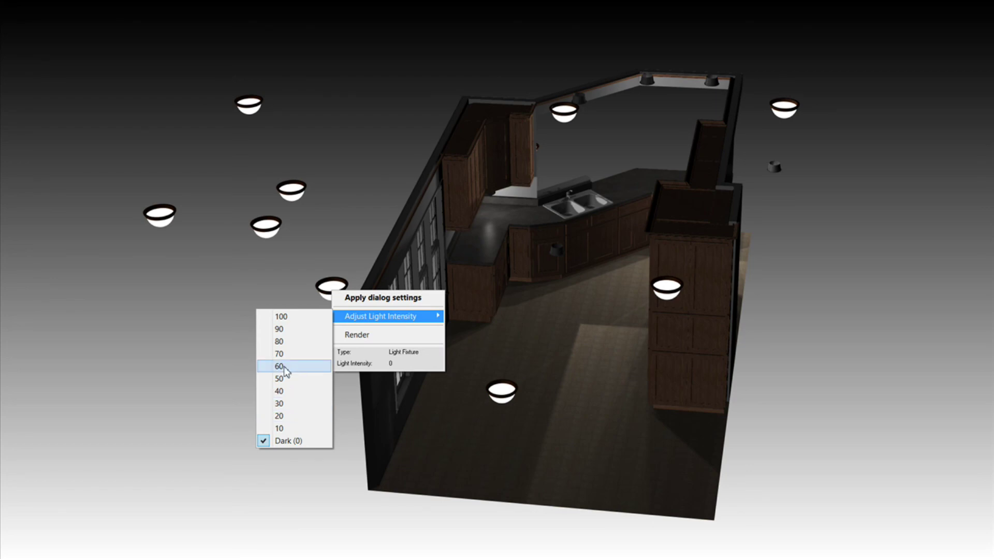
click(282, 392)
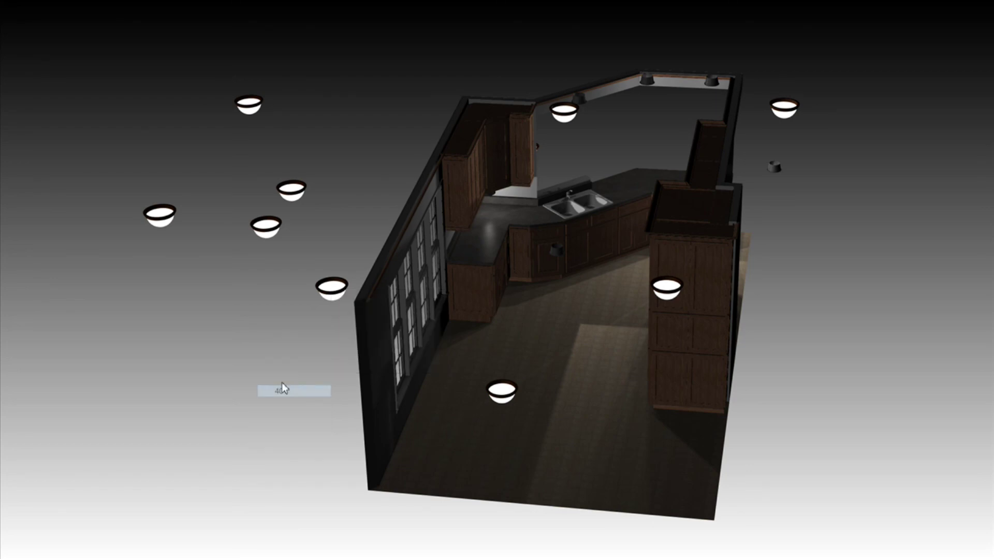
right_click(330, 294)
click(365, 337)
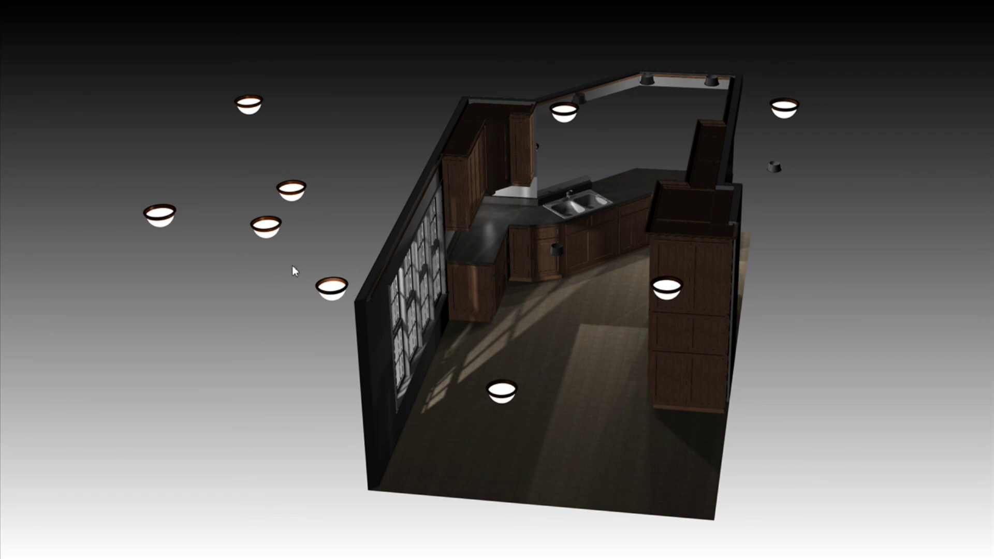
Turn the lower-left ceiling light's intensity down to dark.
right_click(331, 288)
mouse_move(360, 325)
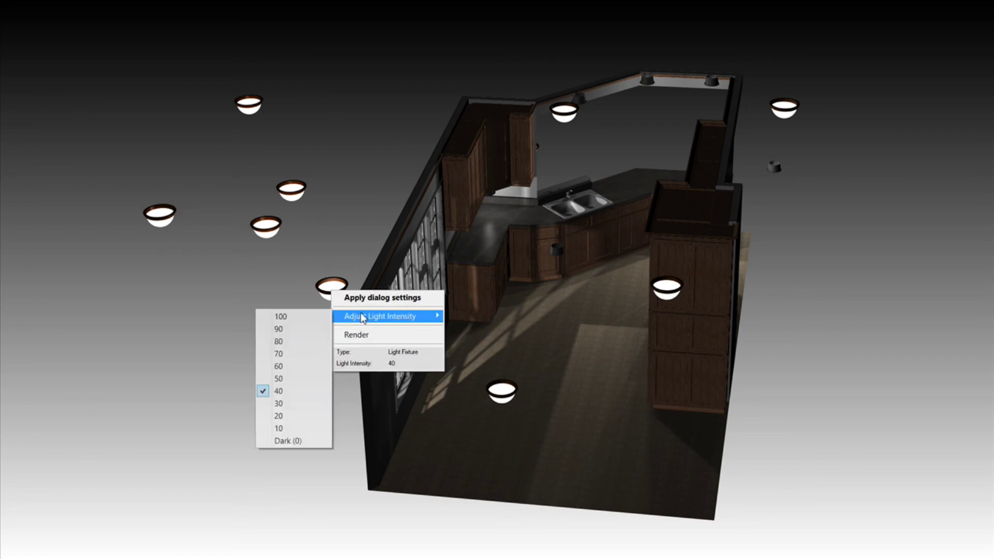
click(289, 439)
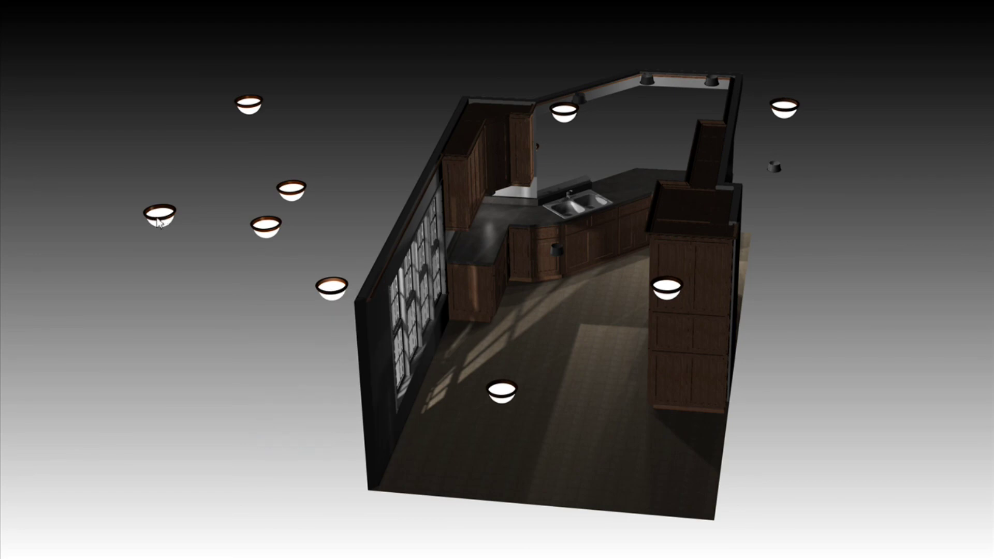
Check the far-left light's menu, then orbit the plan into an oblique three-quarter perspective.
right_click(159, 222)
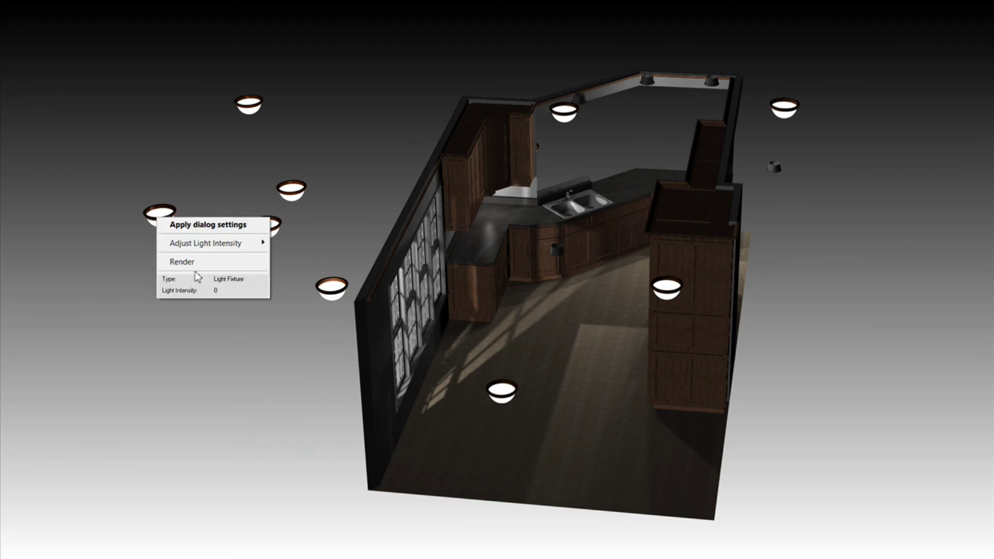
click(319, 221)
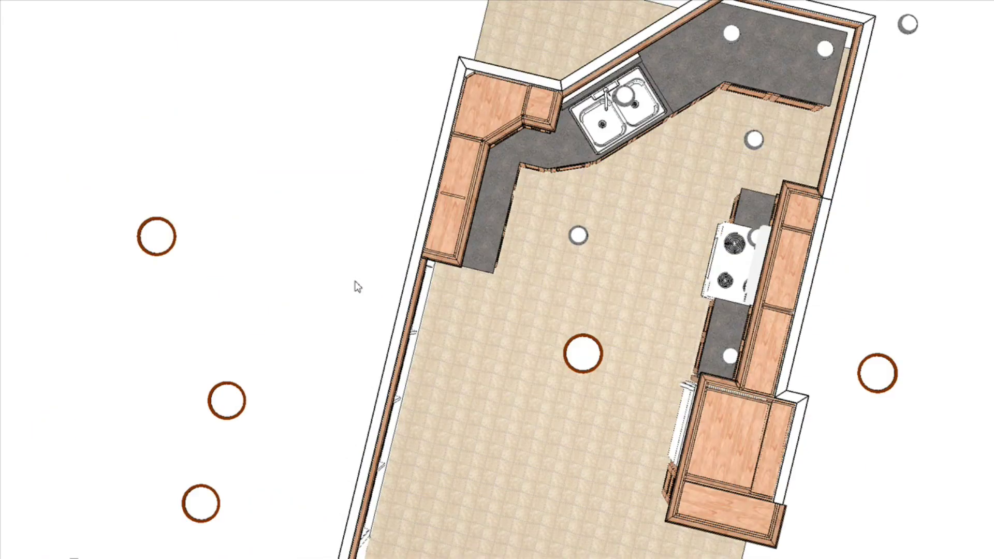
middle_drag(361, 278, 360, 254)
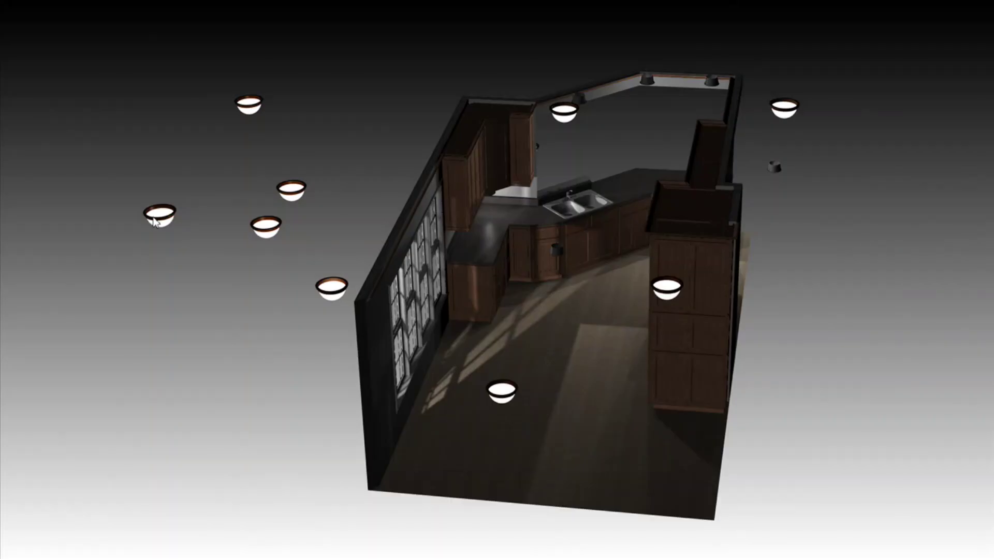
Set the far-left light fixture to intensity 40, then render from the floor's menu.
right_click(155, 218)
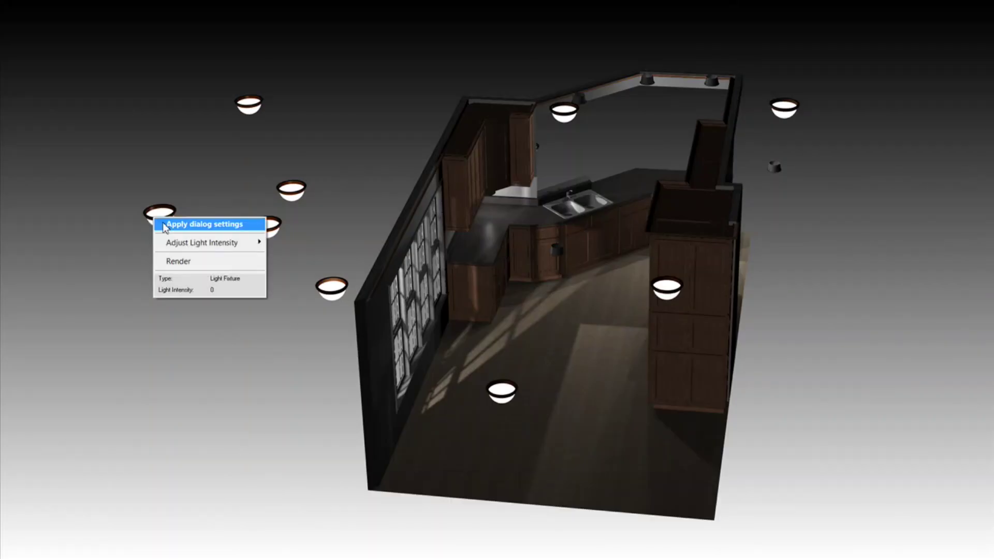
mouse_move(181, 242)
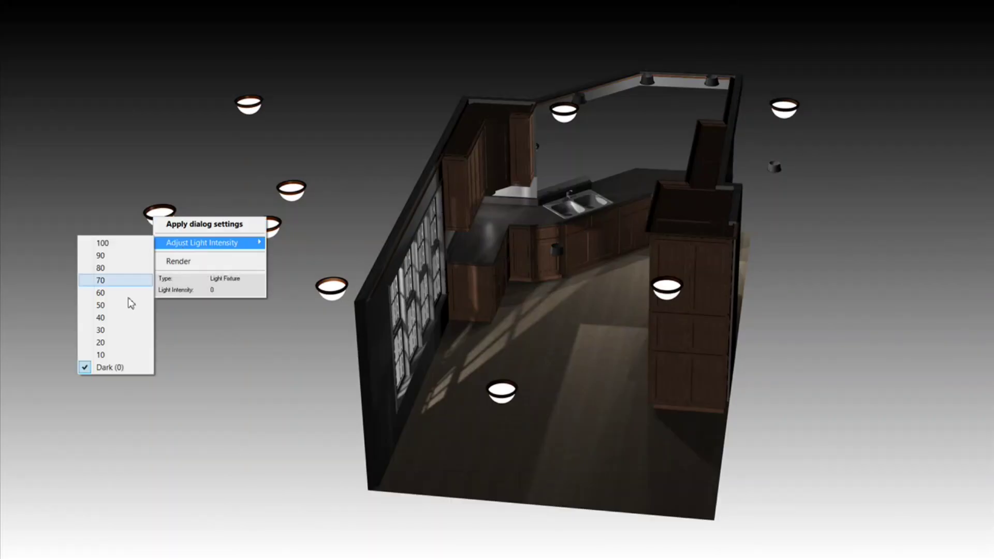
click(102, 319)
right_click(456, 357)
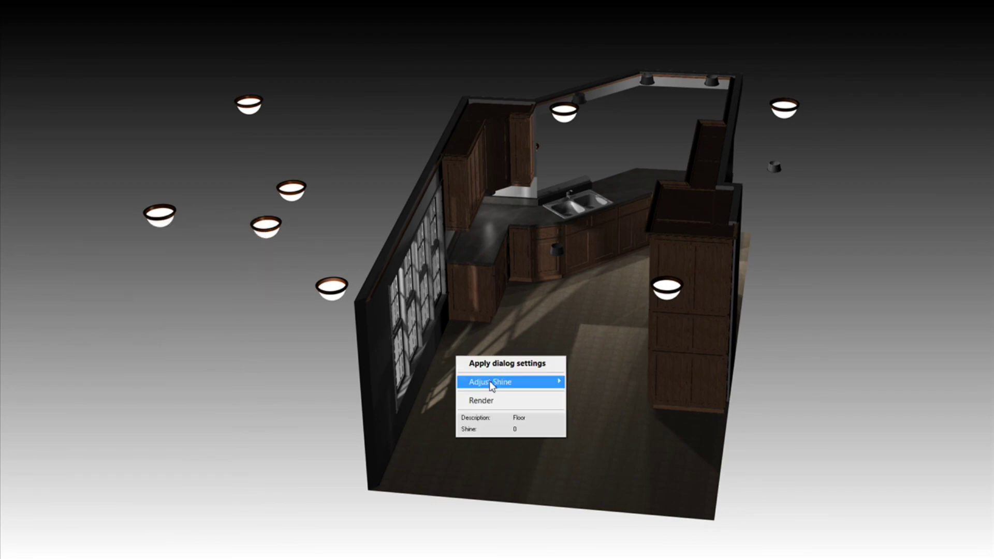
click(482, 401)
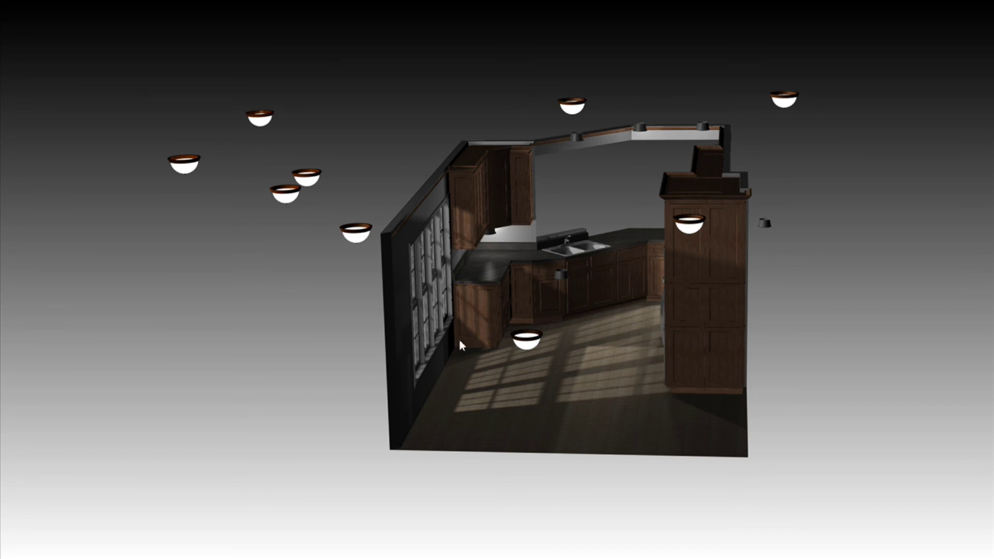
Close the left light's menu, then raise the upper-left ceiling light from dark to 40.
right_click(190, 171)
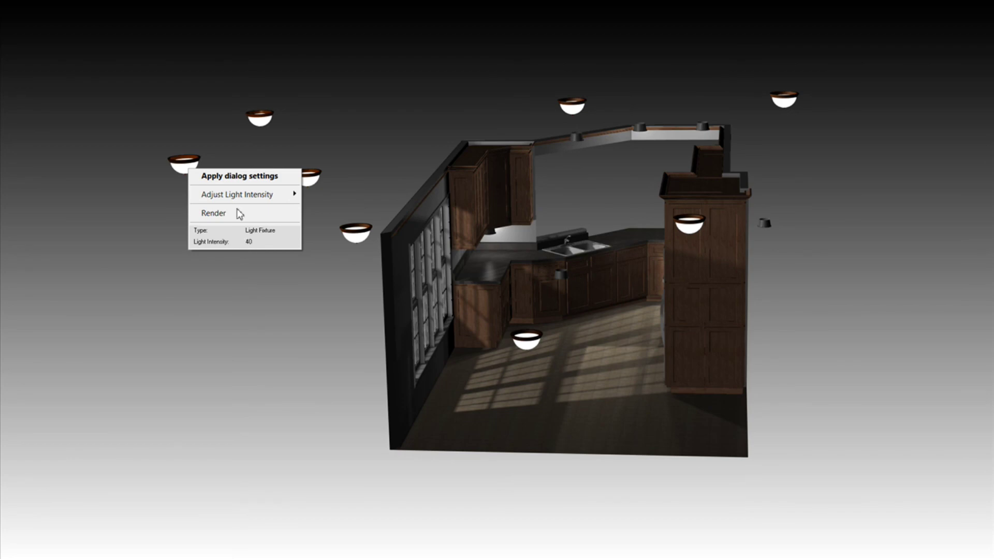
mouse_move(240, 201)
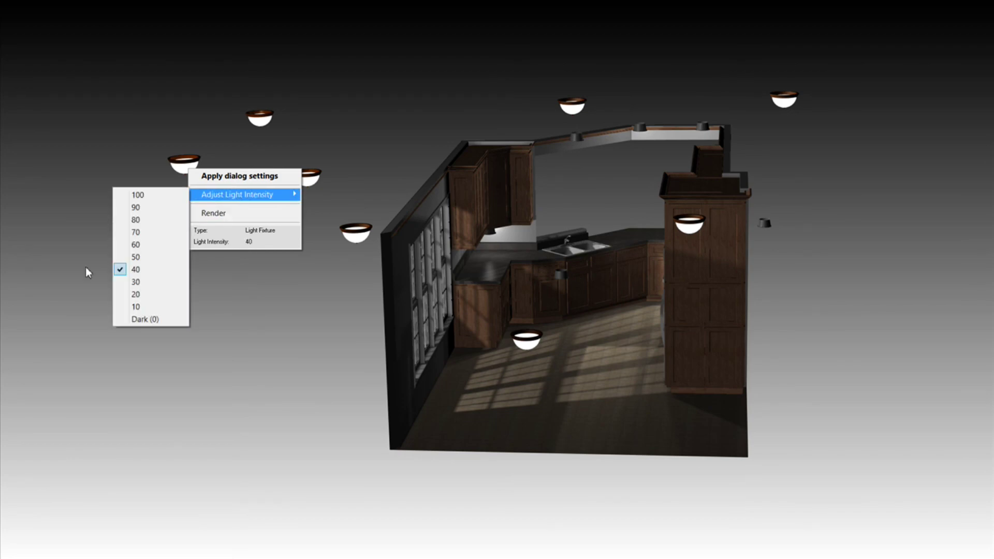
click(139, 320)
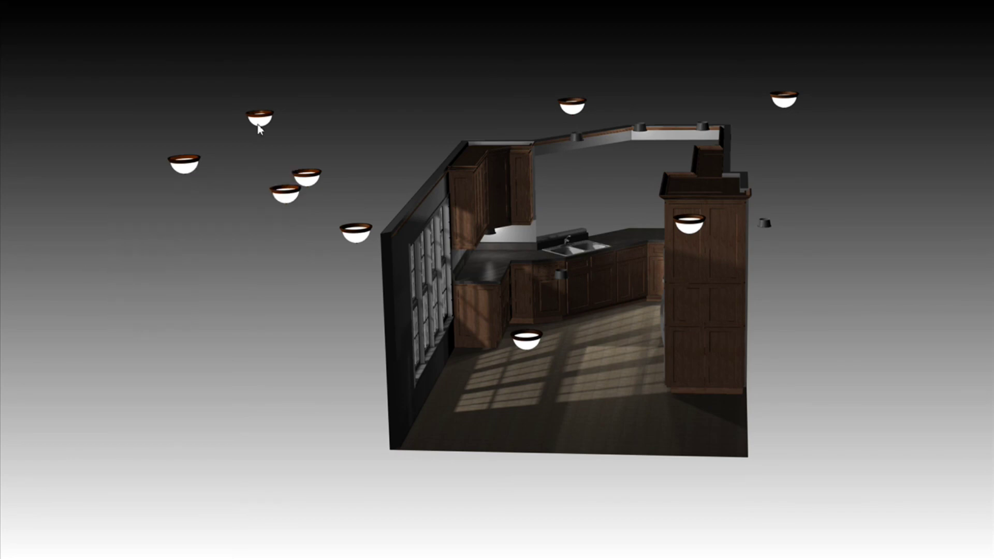
right_click(261, 121)
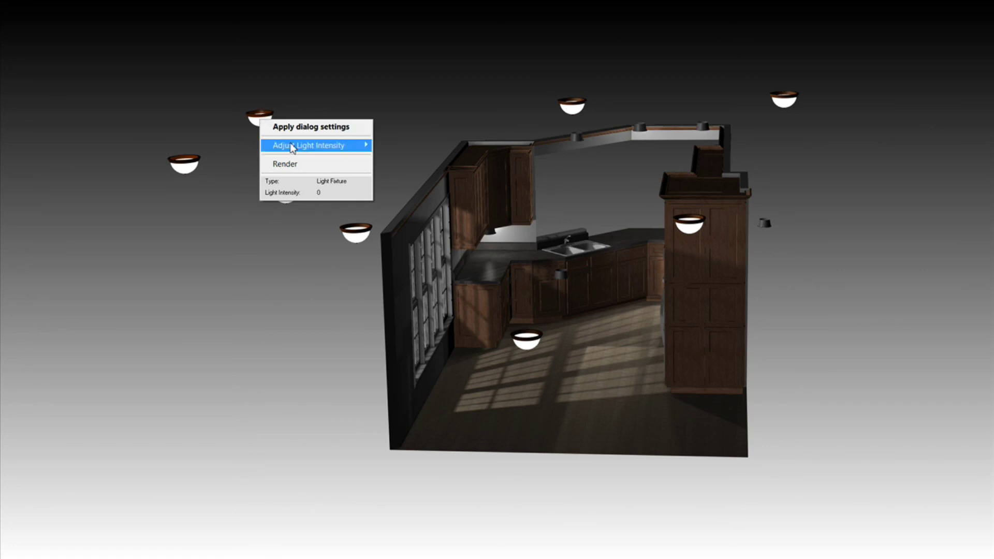
mouse_move(304, 149)
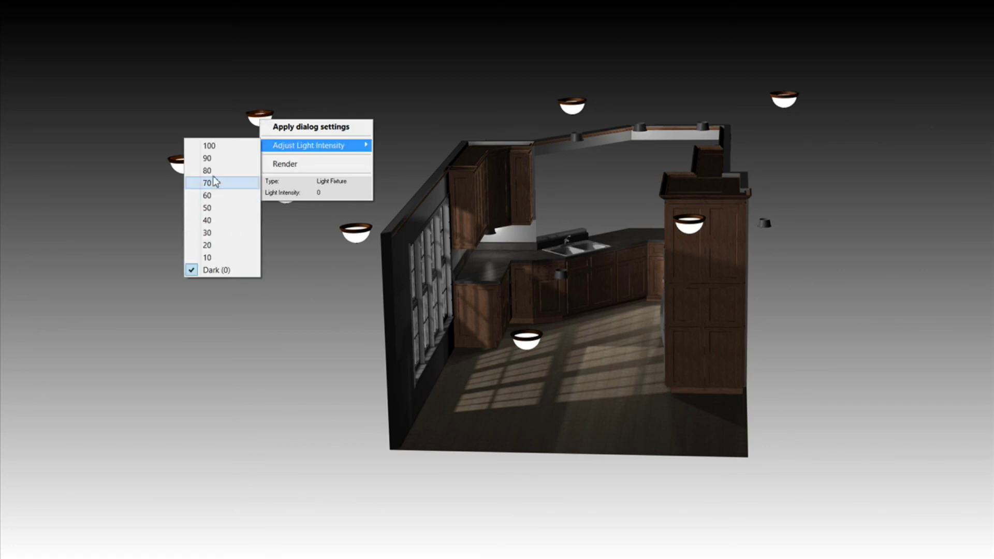
click(212, 220)
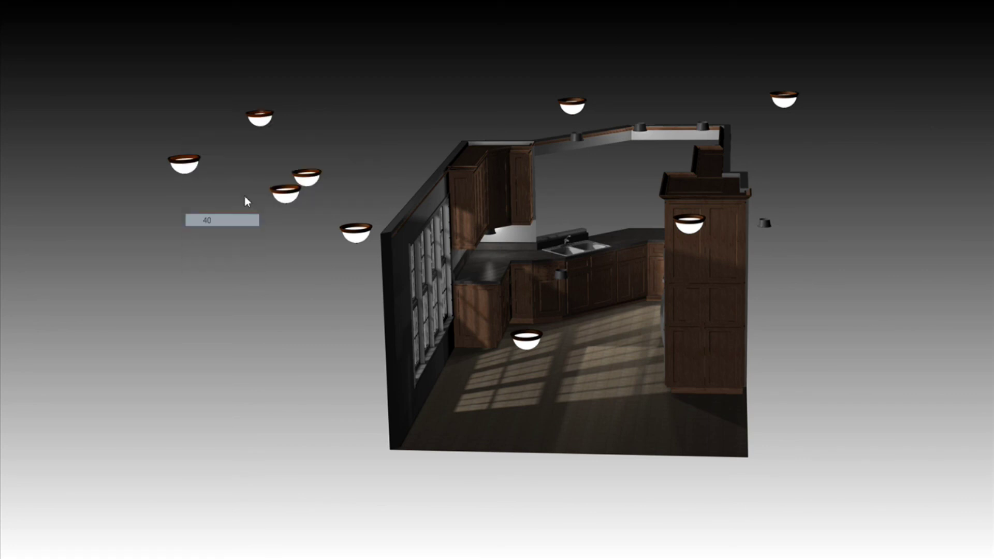